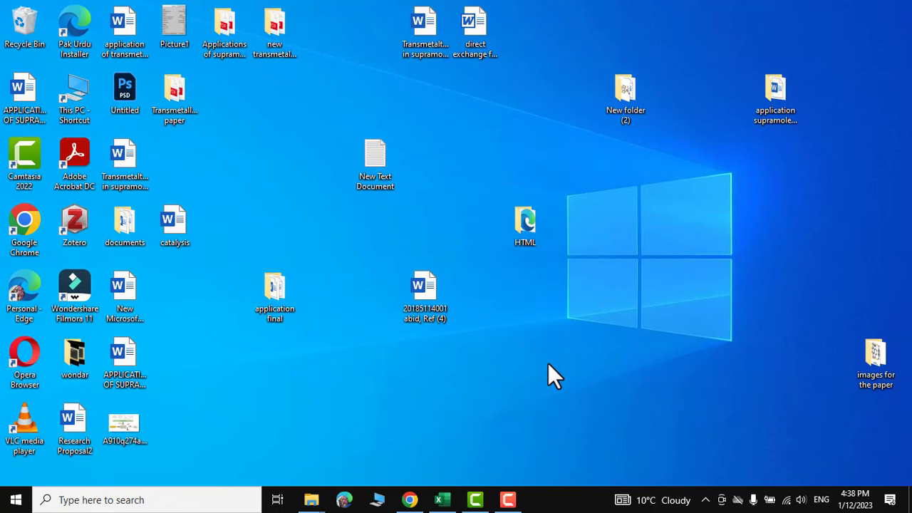
- Switch to Chrome and search Google Scholar for "biomedial applications of supramolecular complexes"
left_click(409, 500)
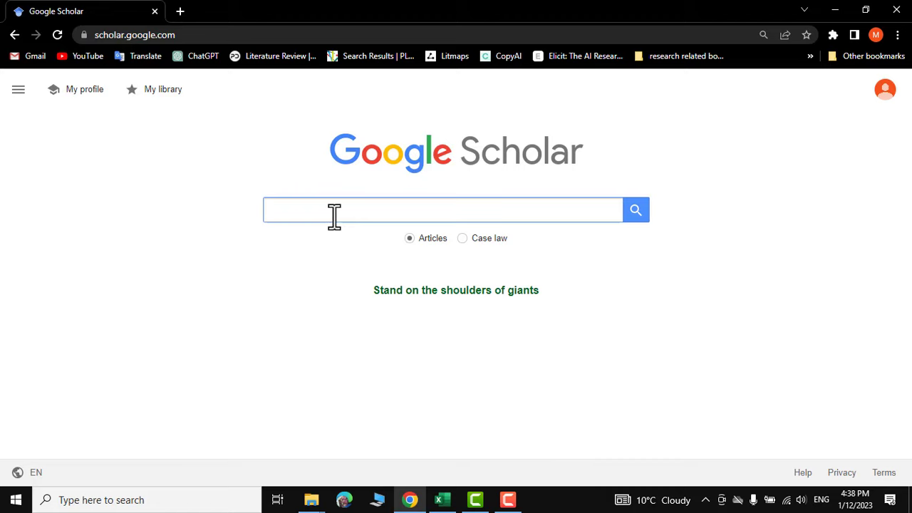
type("biomedial ")
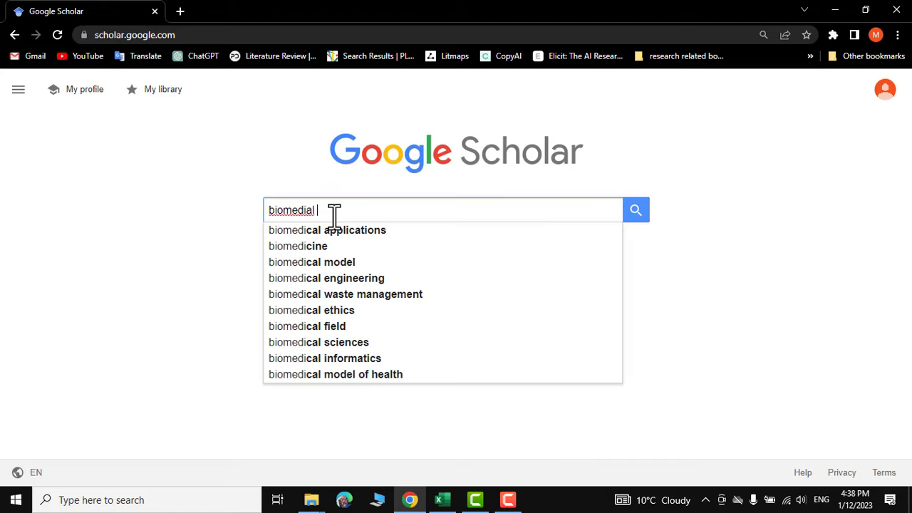
type("applicatio")
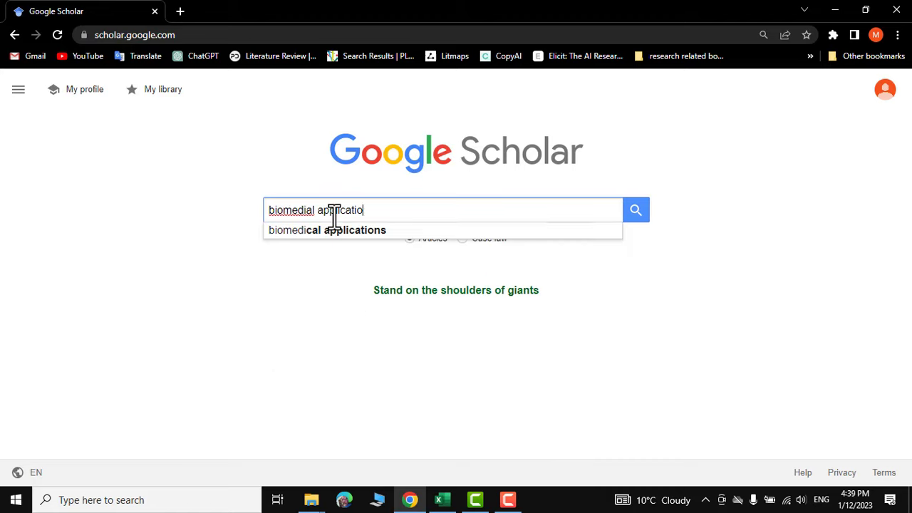
type("ns of supramolecula")
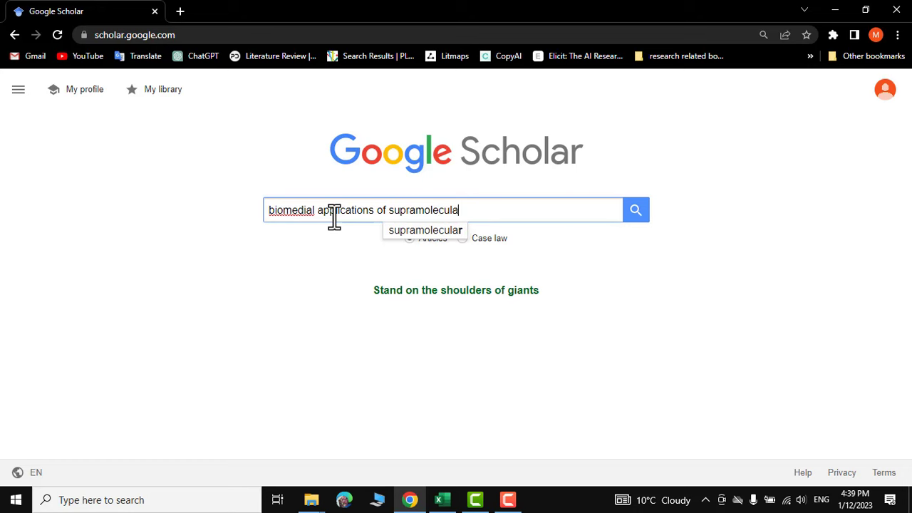
type("r complexes")
key("Return")
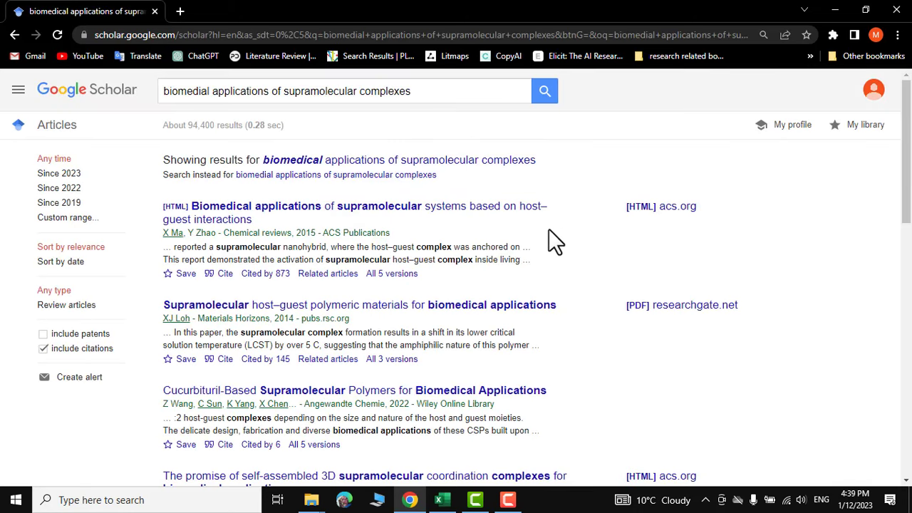
- Open the article "Biomedical Applications of Supramolecular Systems Based on Host–Guest Interactions" and copy its DOI link
left_click(212, 218)
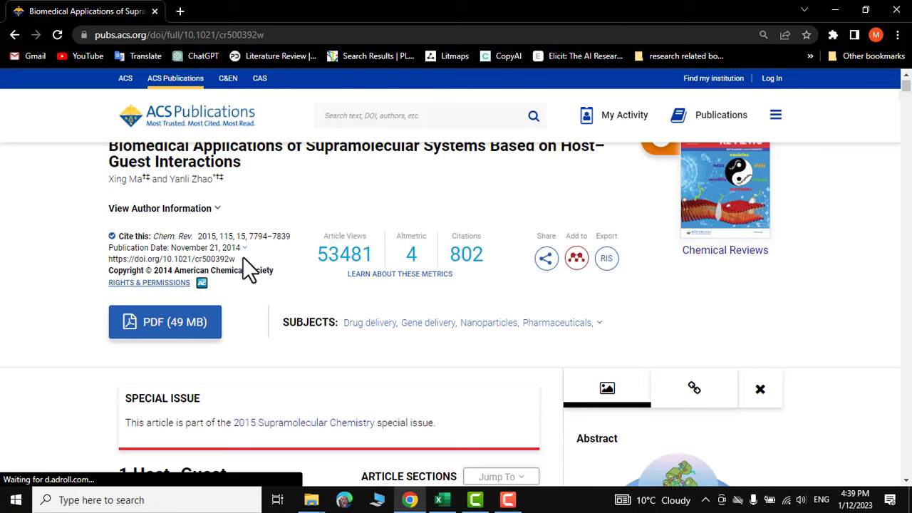
left_click_drag(243, 258, 198, 261)
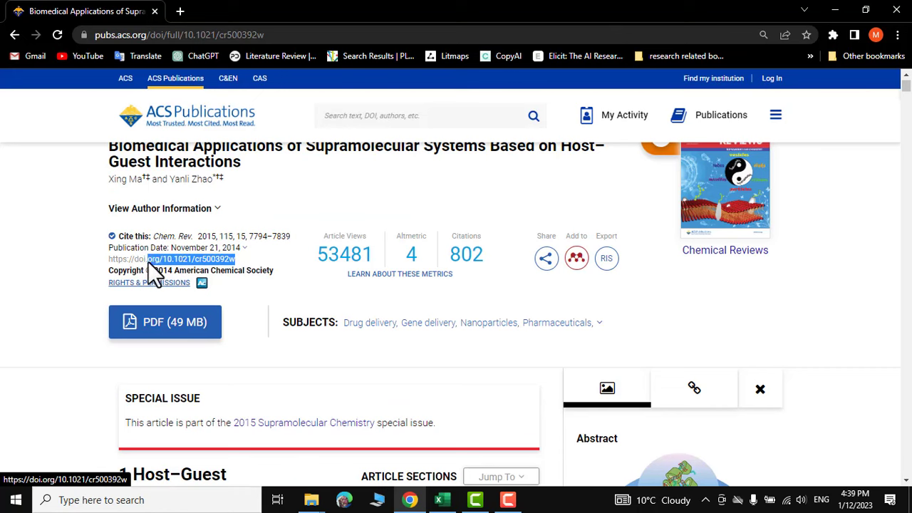
left_click_drag(114, 261, 108, 261)
key("ctrl+c")
right_click(124, 262)
left_click(156, 360)
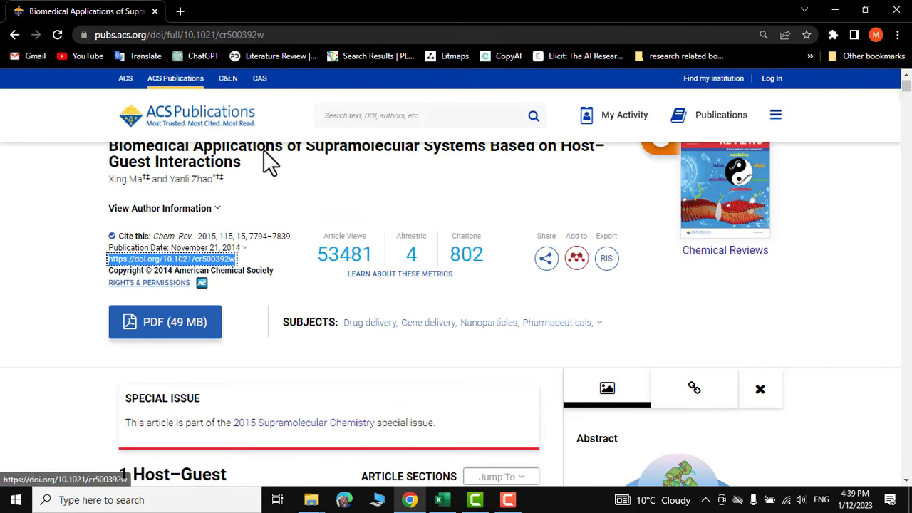
- Open scholarcy.com in a new browser tab and go to its Article Summarizer
left_click(180, 11)
type("scho")
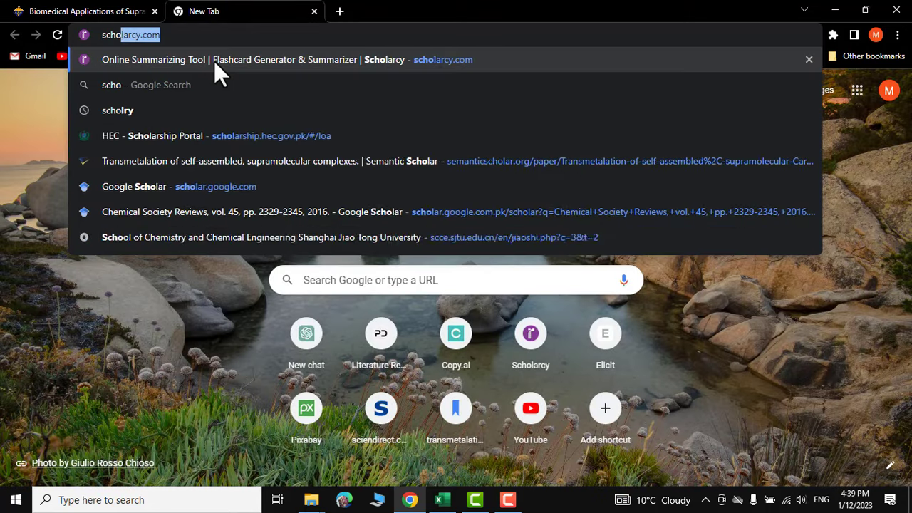
type("la")
key("Return")
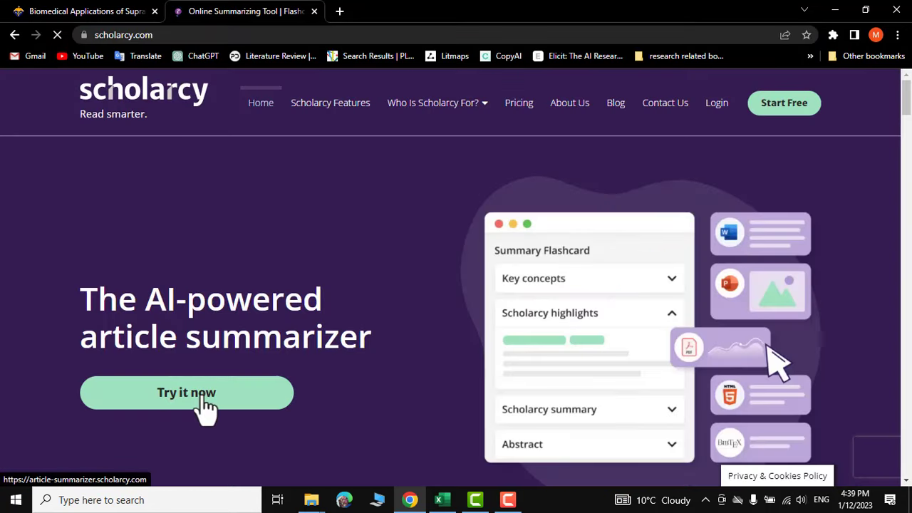
left_click(203, 399)
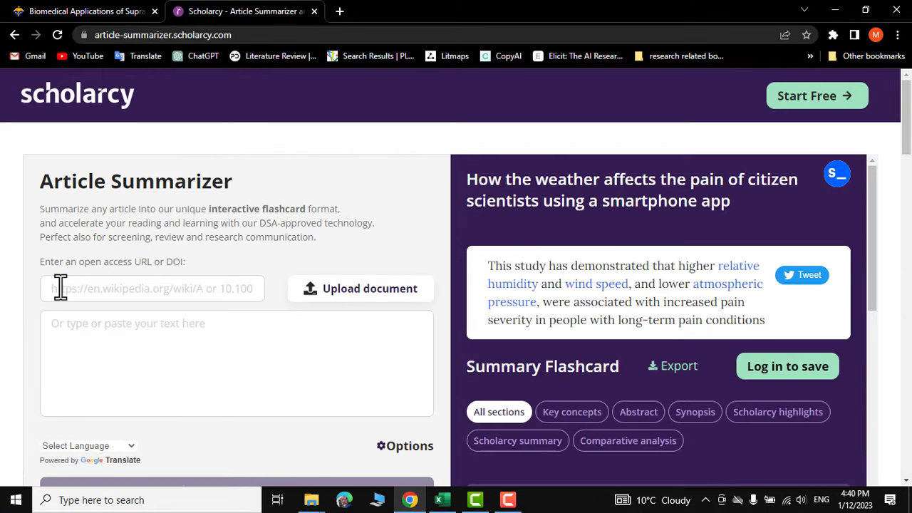
left_click(60, 288)
right_click(61, 288)
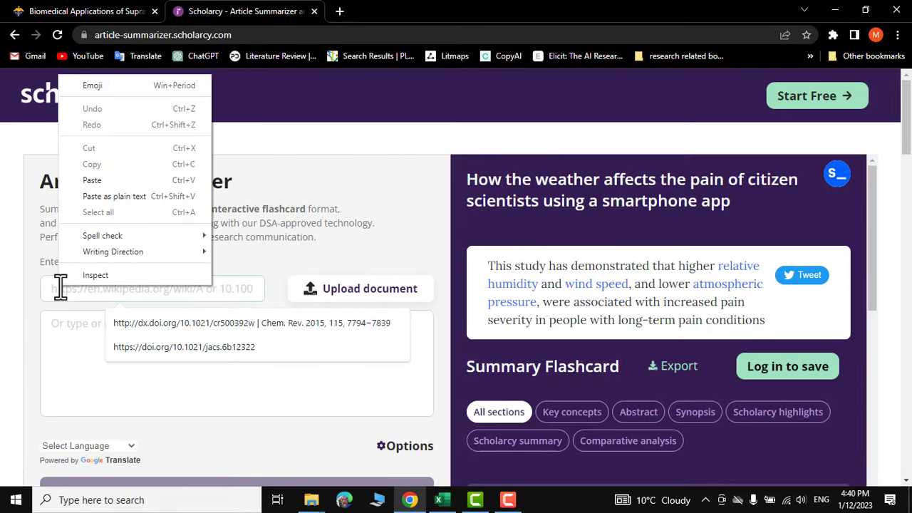
left_click(90, 181)
key("Return")
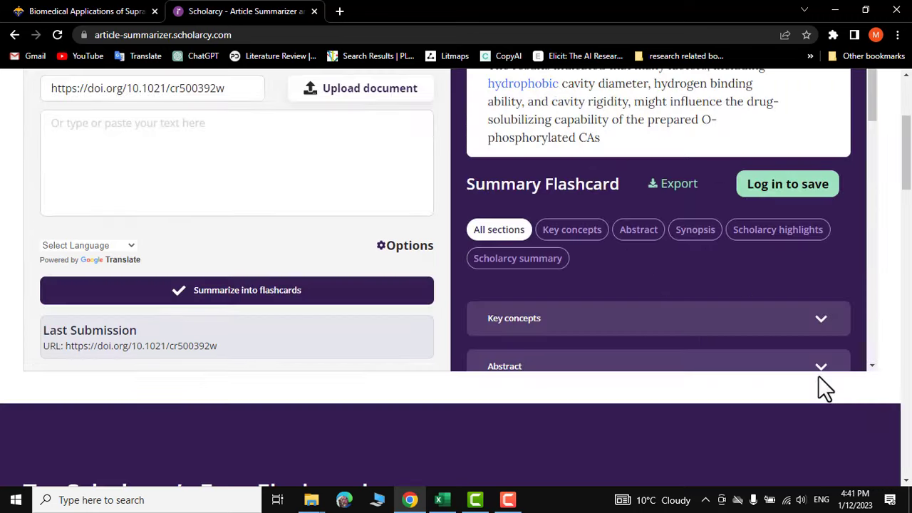
- Download the article's references from the References section of the summary flashcard as a .bib file
scroll(817, 385, "up", 3)
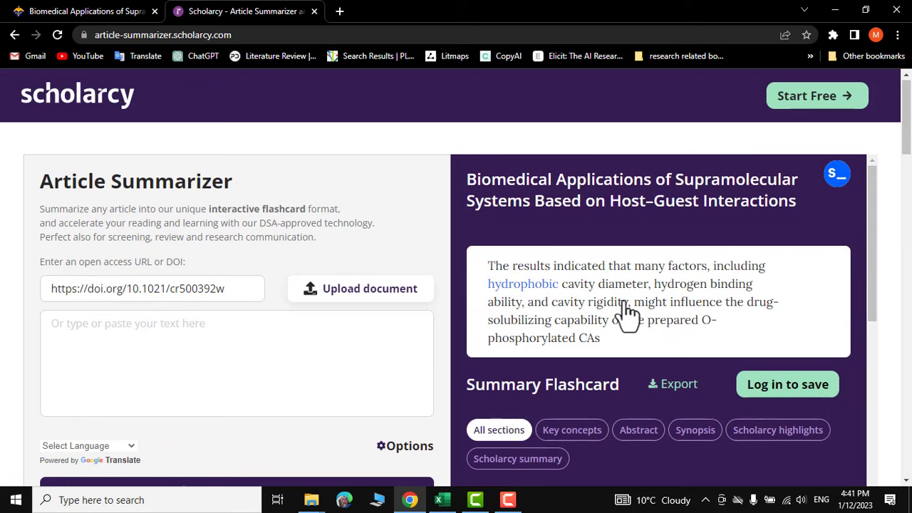
scroll(677, 304, "down", 5)
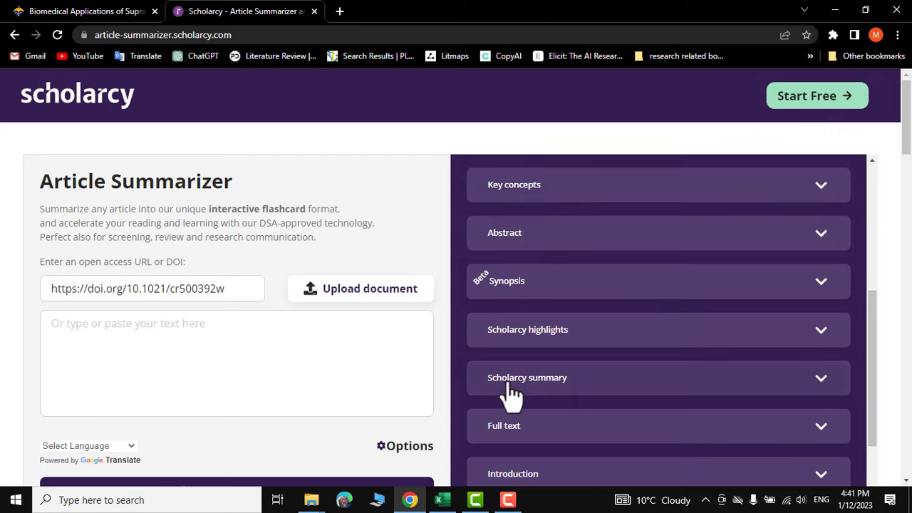
scroll(614, 393, "down", 4)
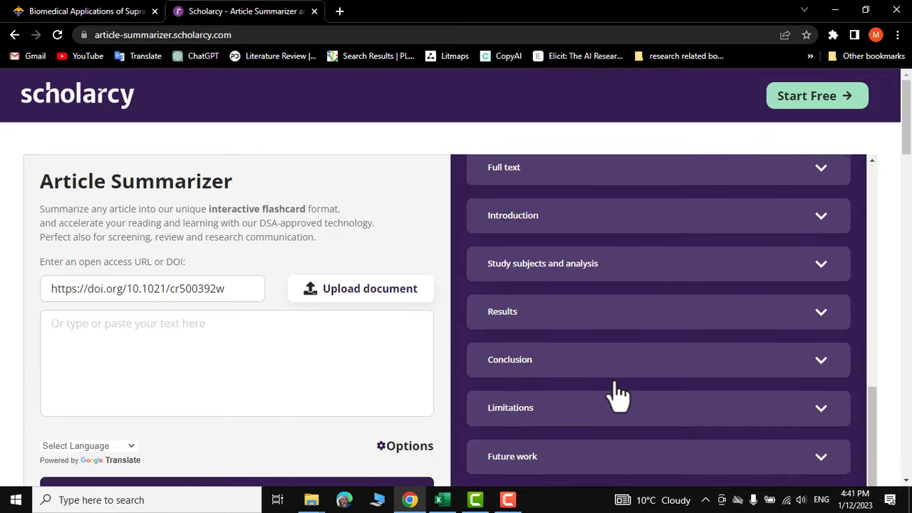
scroll(617, 395, "down", 4)
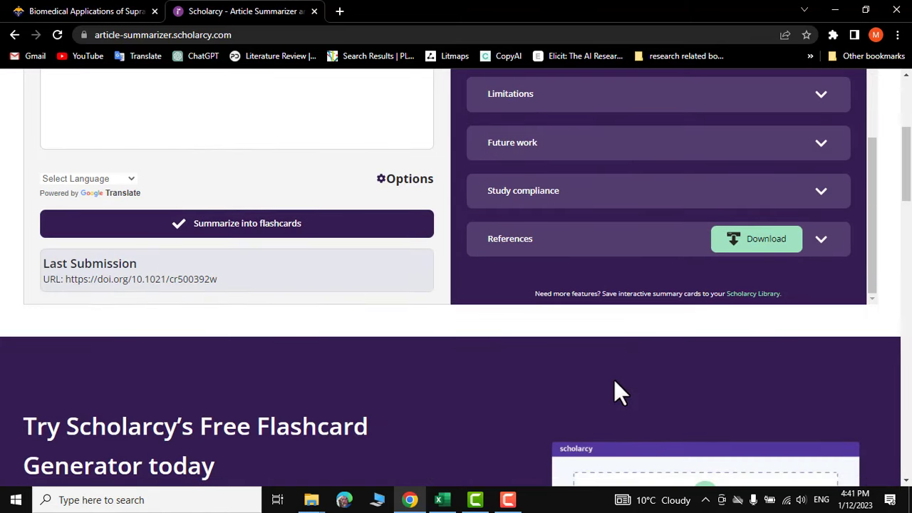
left_click(755, 253)
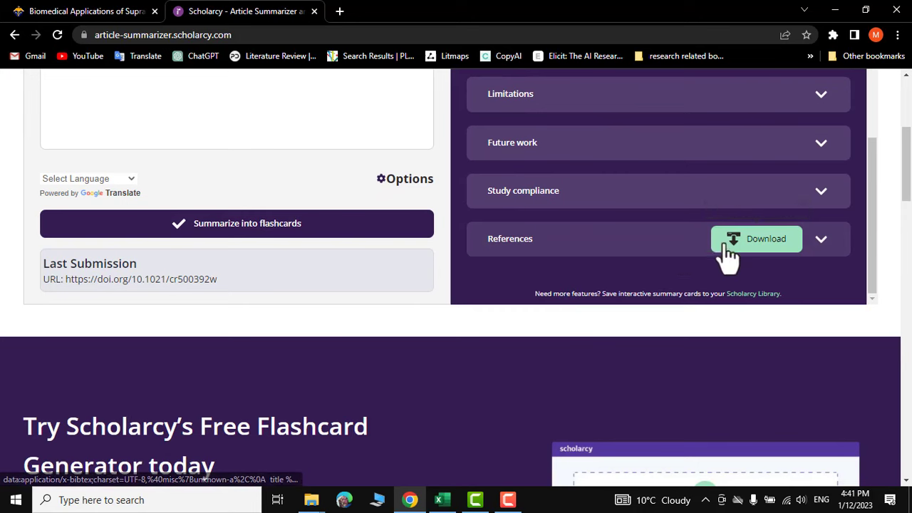
left_click(759, 251)
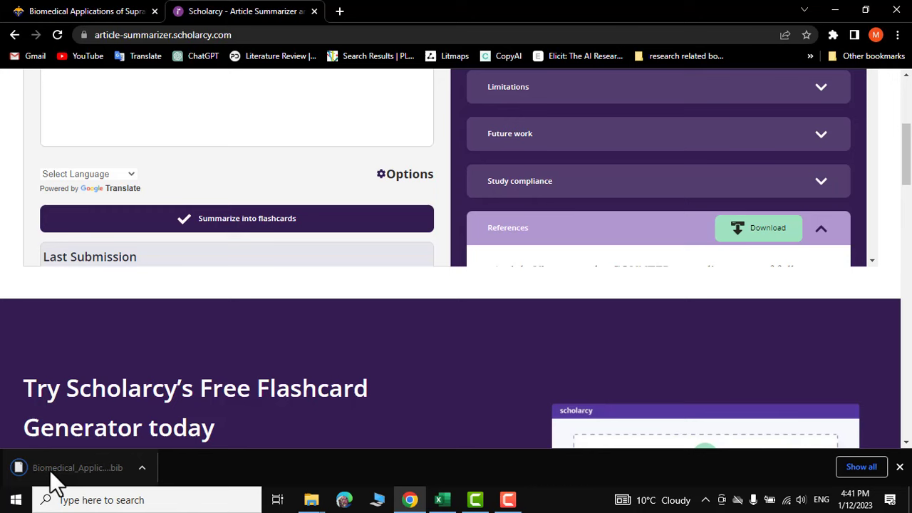
- Switch to Zotero and import the downloaded Biomedical_Applications_of_Supramolecular bibliography file into a new collection, copying files to the Zotero storage folder
left_click(833, 10)
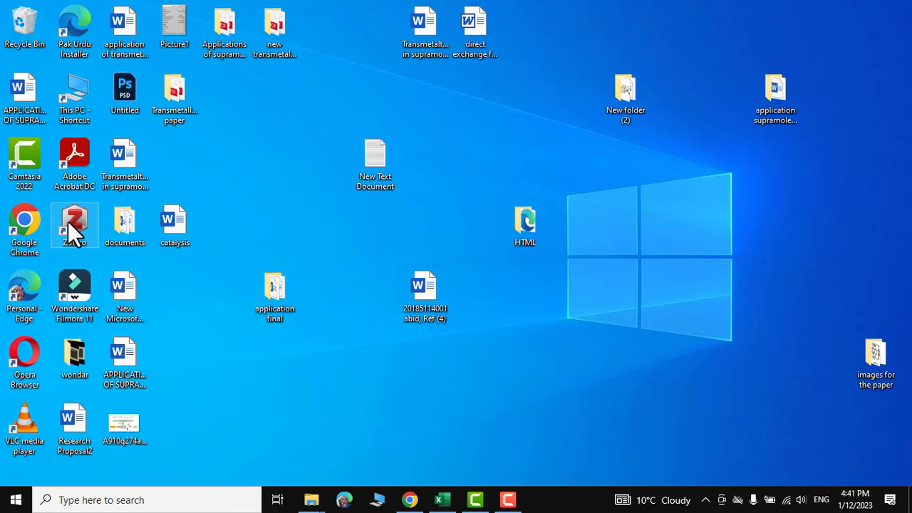
double_click(69, 222)
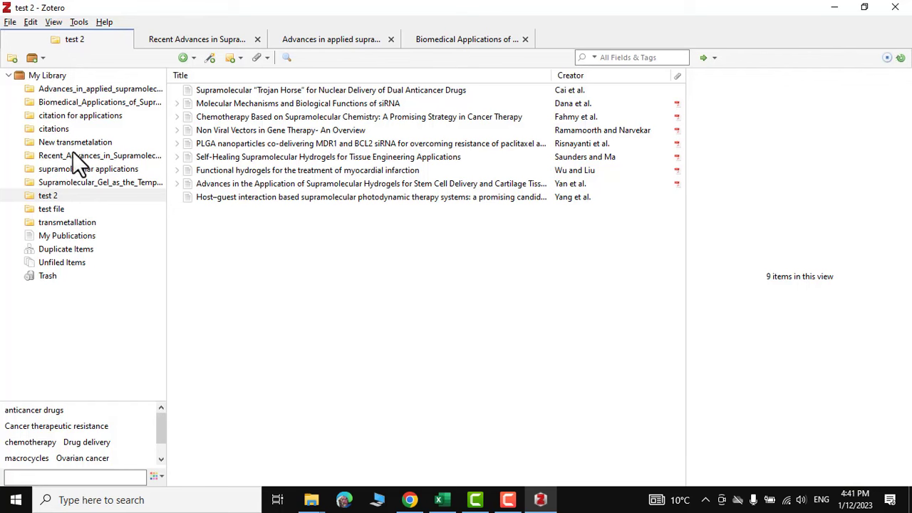
left_click(10, 22)
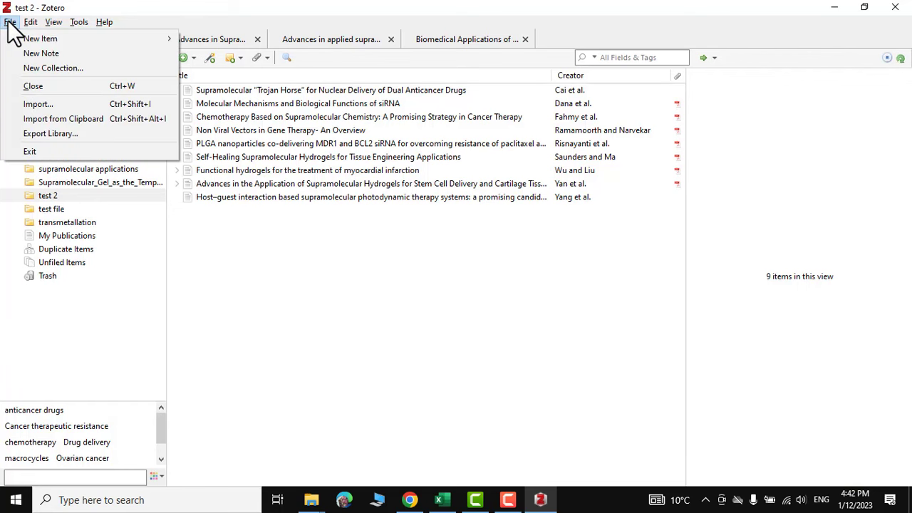
left_click(39, 105)
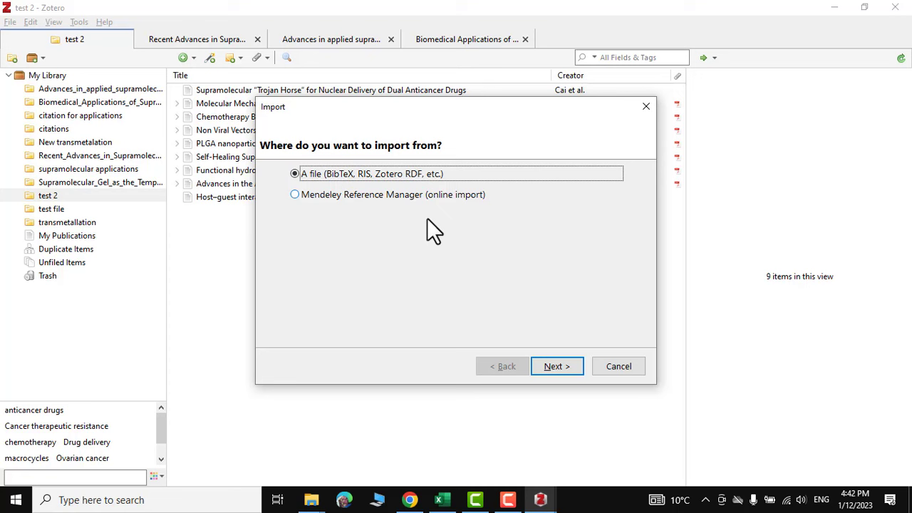
left_click(559, 364)
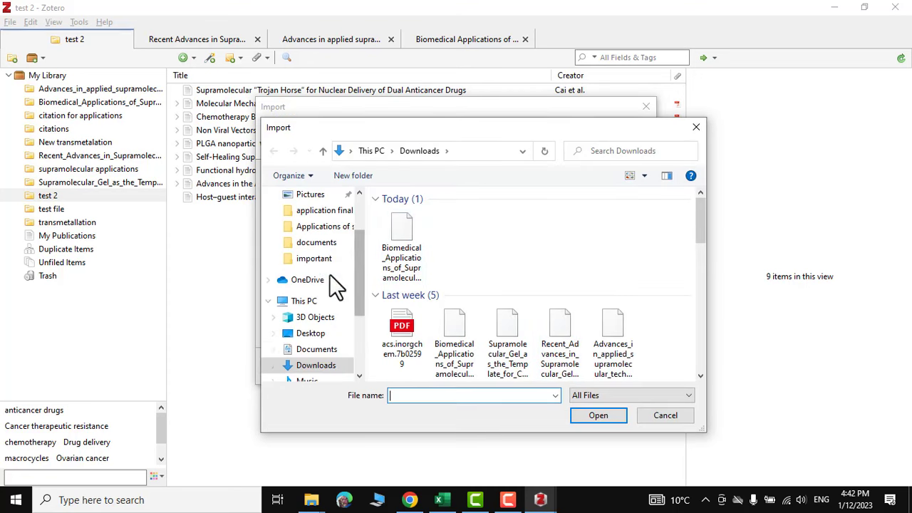
left_click(401, 221)
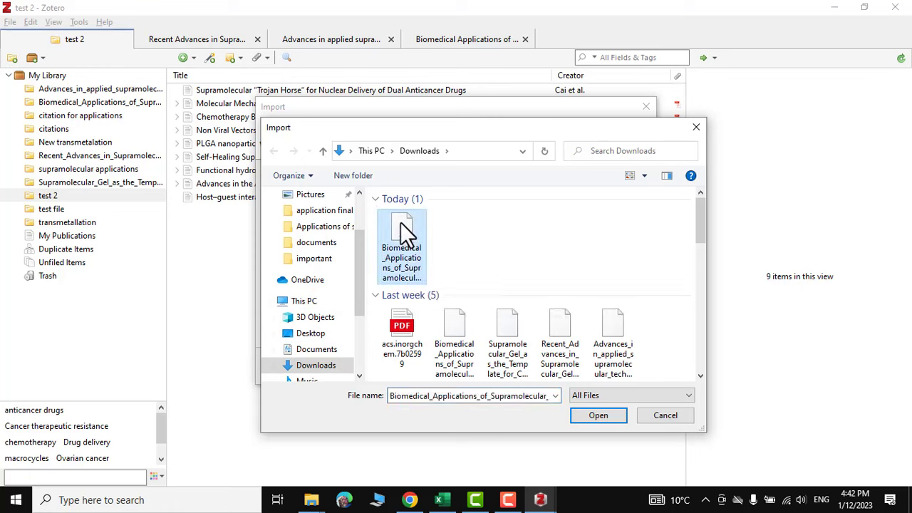
left_click(585, 416)
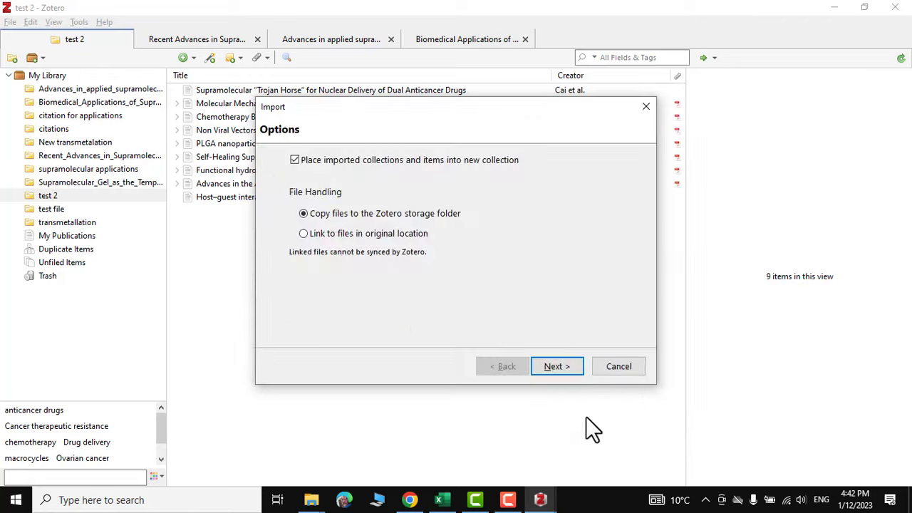
left_click(555, 366)
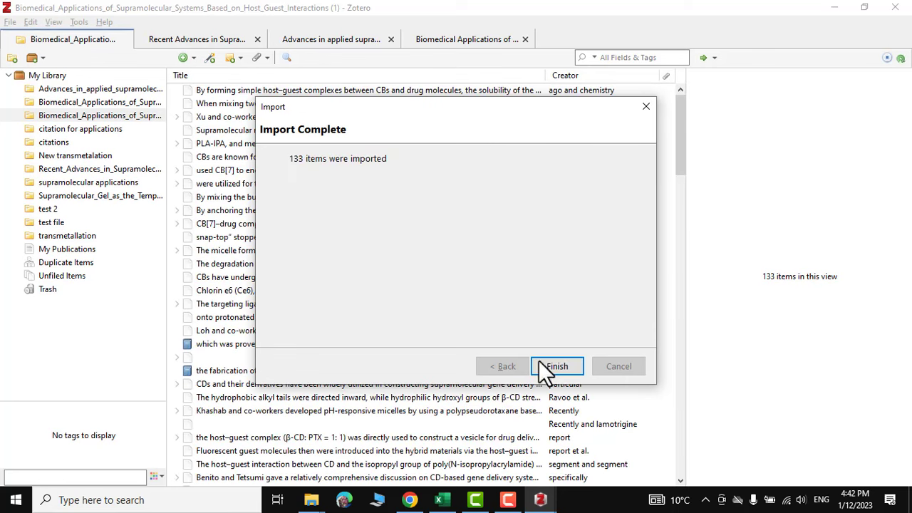
left_click(559, 367)
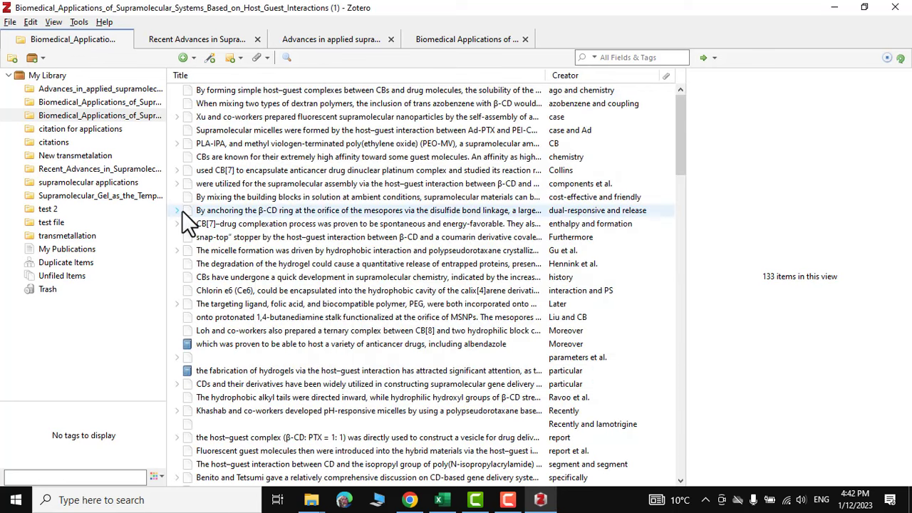
- Examine the list of imported references and the details of its first two items
left_click_drag(675, 122, 686, 321)
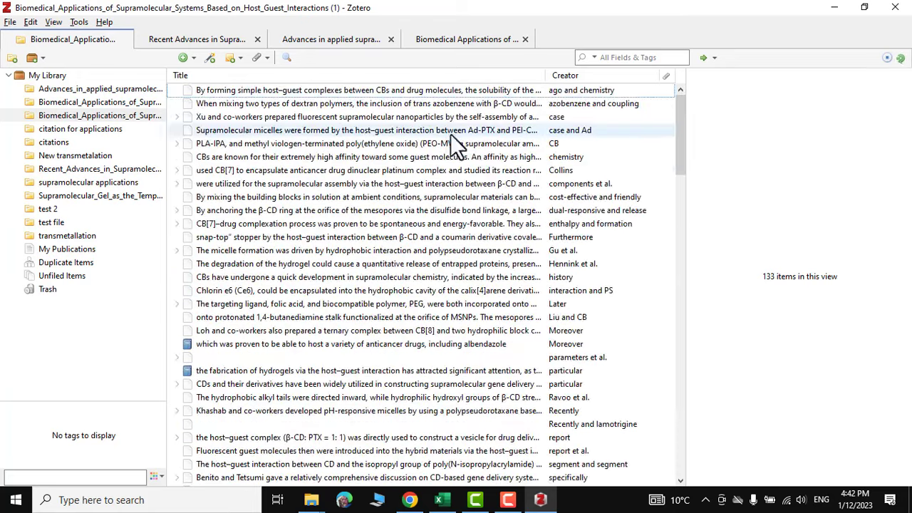
scroll(427, 185, "up", 10)
scroll(422, 206, "down", 20)
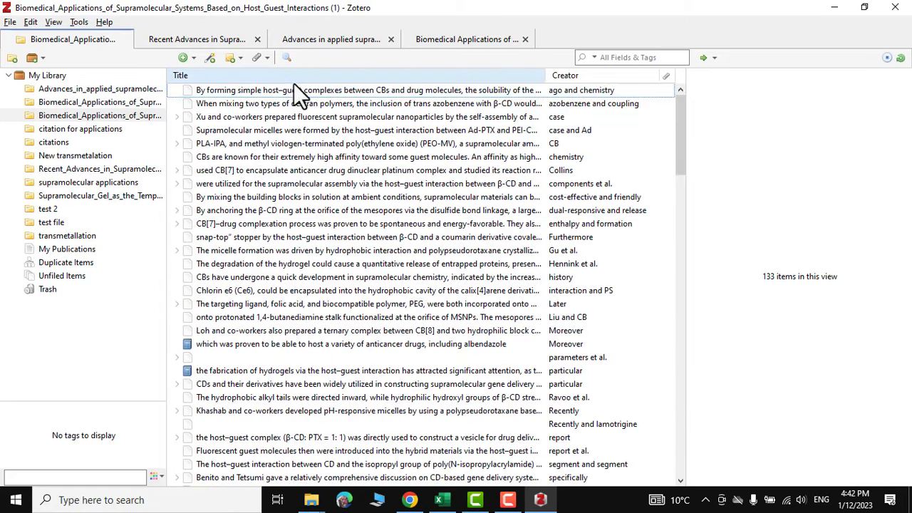
left_click(295, 86)
left_click(800, 195)
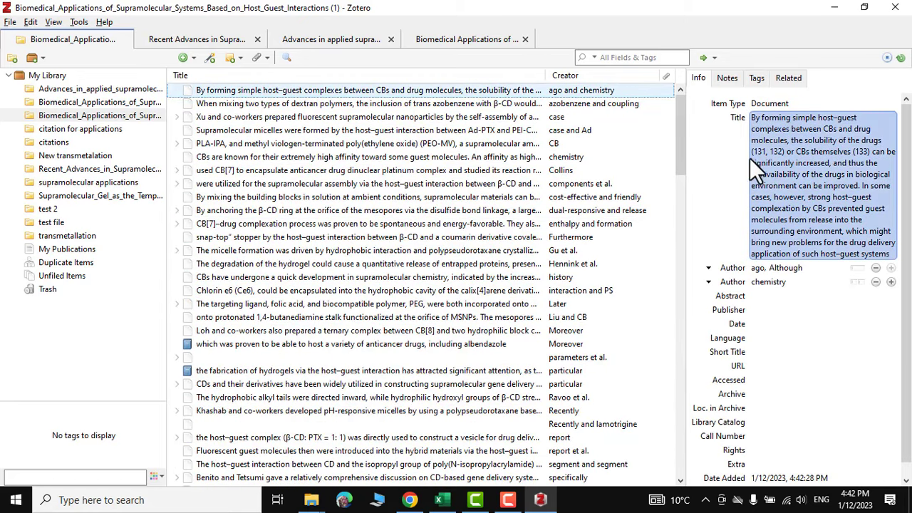
left_click(626, 103)
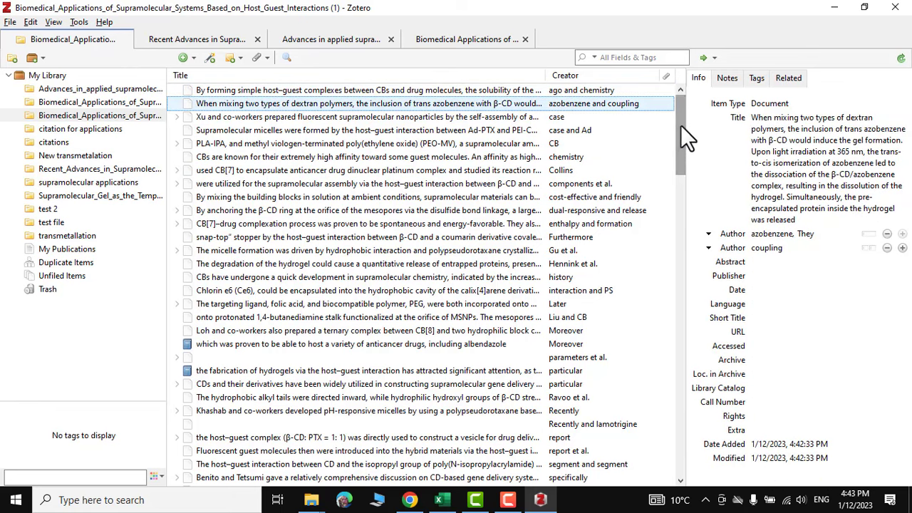
left_click_drag(680, 125, 678, 104)
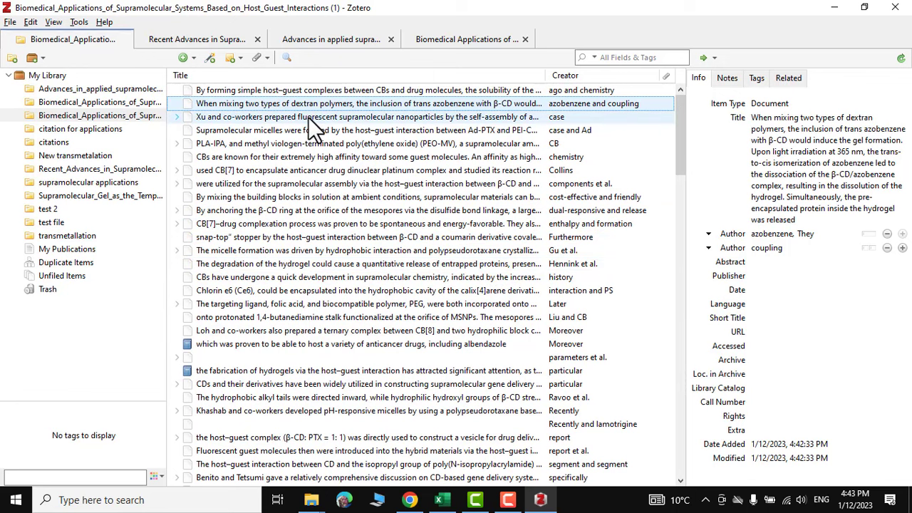
- Switch to the Word document and start a Zotero citation before the first paragraph's final period, using IEEE style with citations stored as fields
left_click(834, 7)
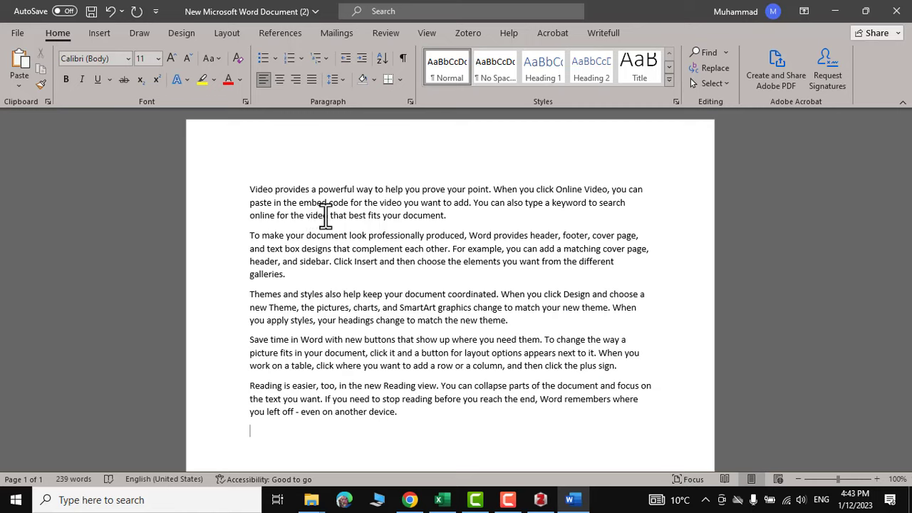
left_click(474, 228)
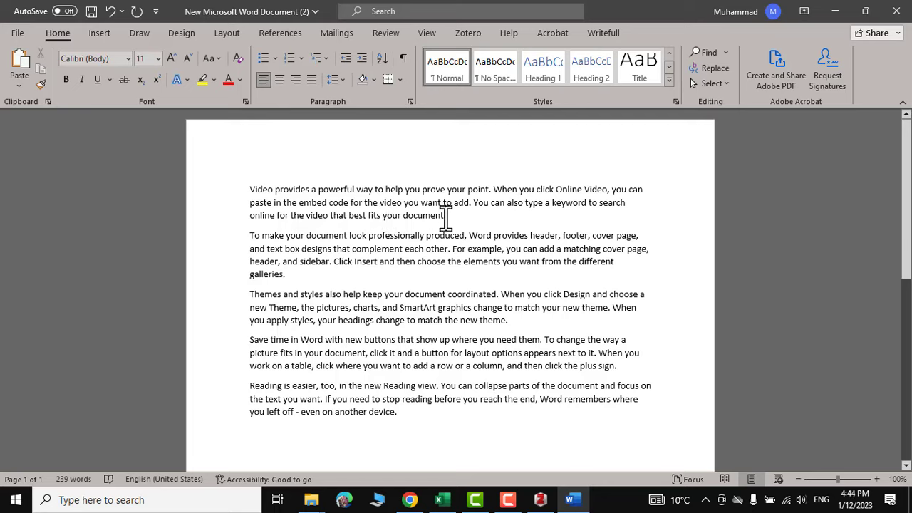
left_click(467, 34)
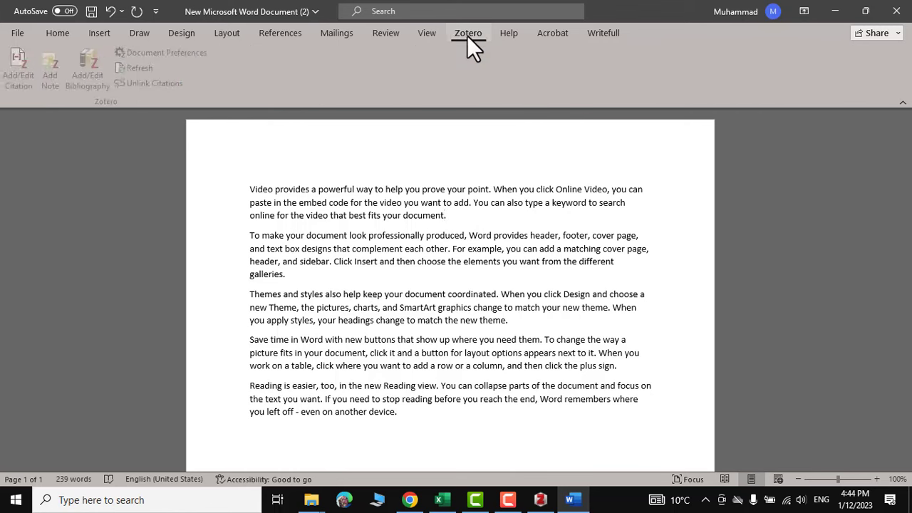
left_click(24, 69)
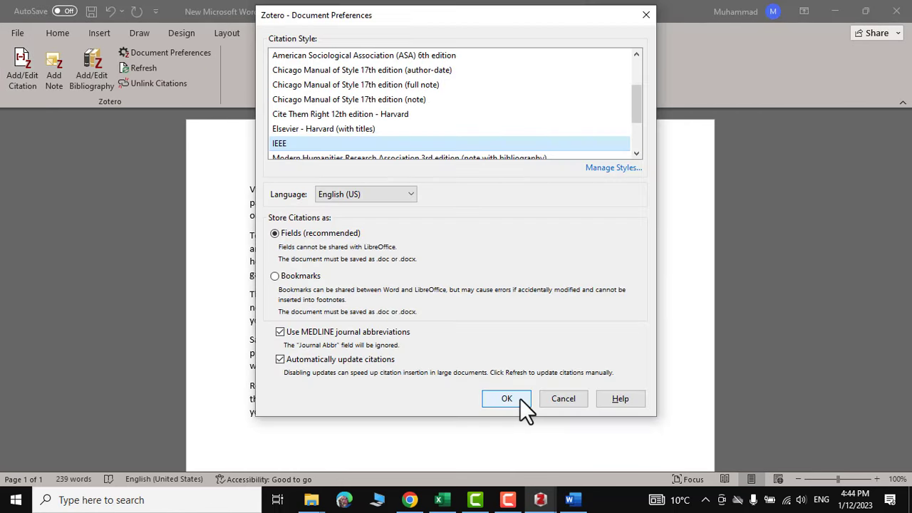
left_click(506, 399)
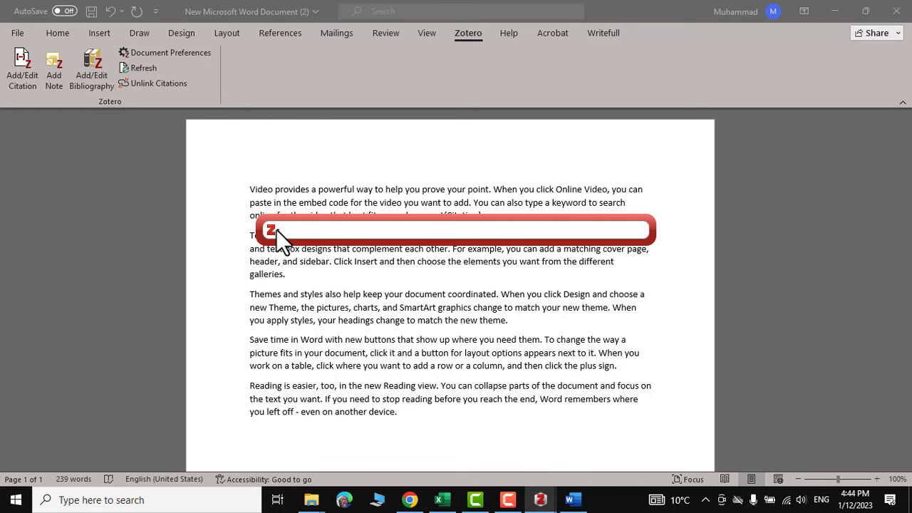
- Add the imported hydrogel-degradation reference and the 2019 Nat. Chem, 11, 768–778 reference to the citation and insert it
left_click(539, 499)
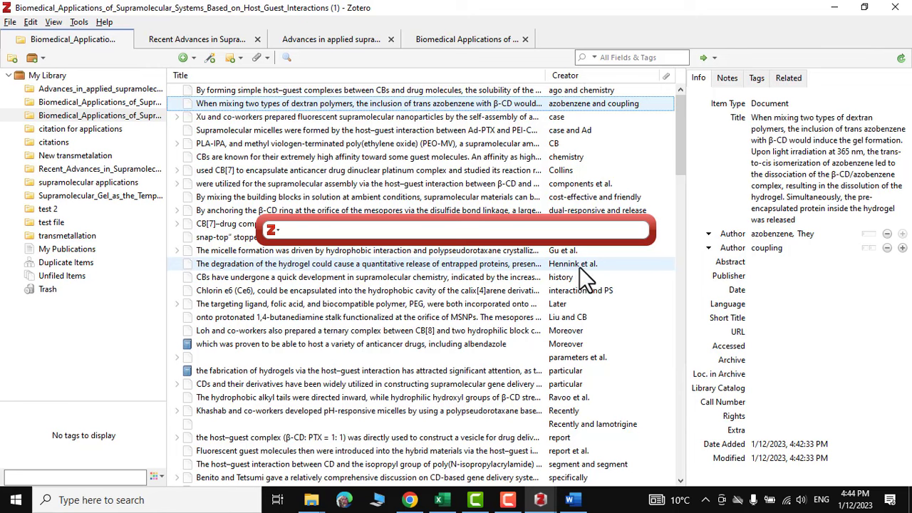
left_click(303, 230)
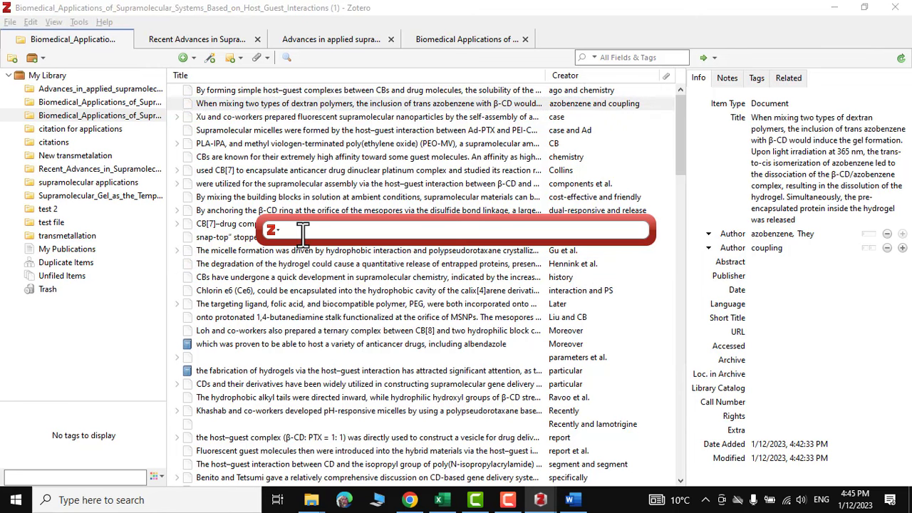
type("he")
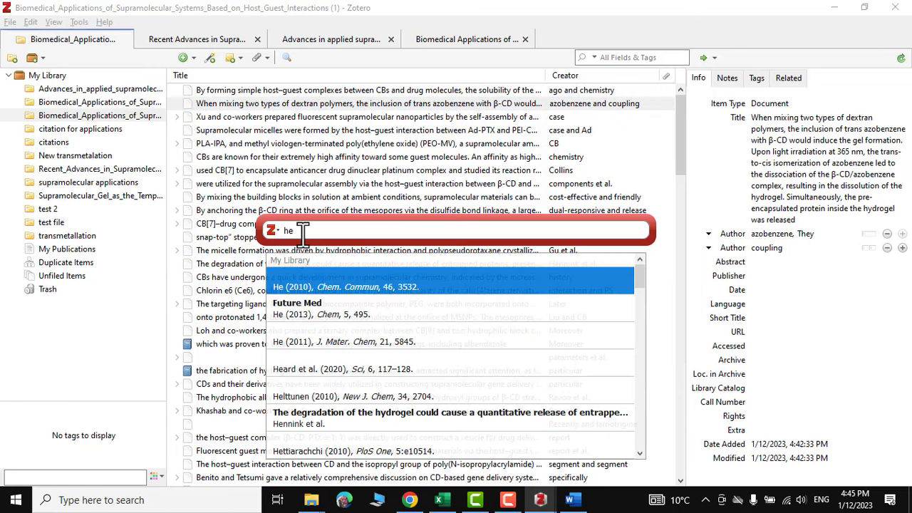
left_click(321, 419)
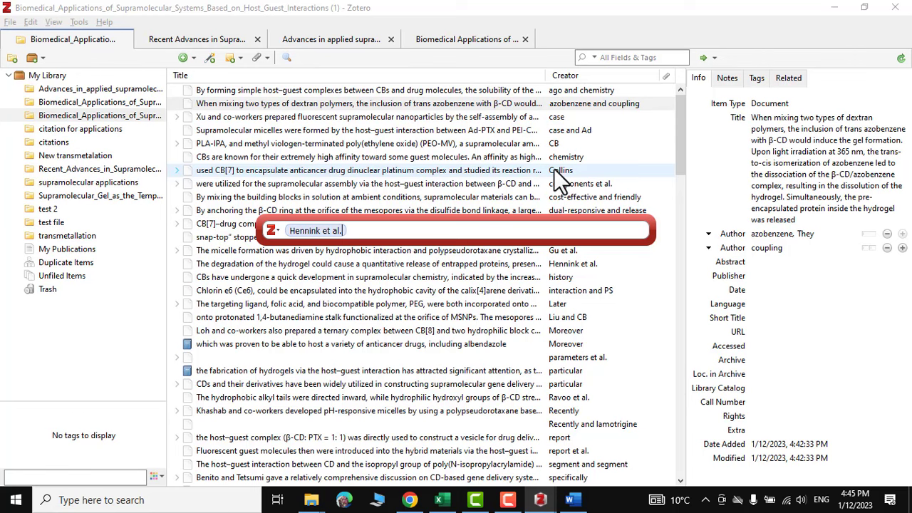
type("collin")
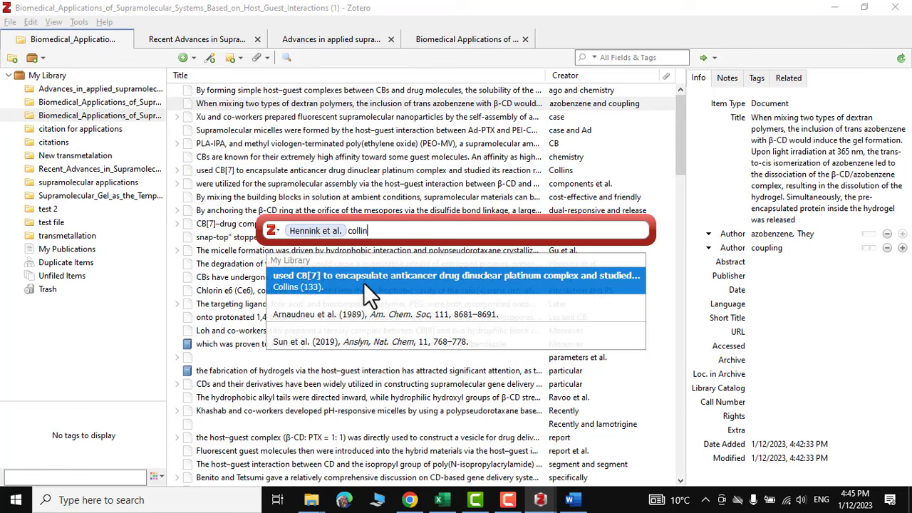
left_click(369, 339)
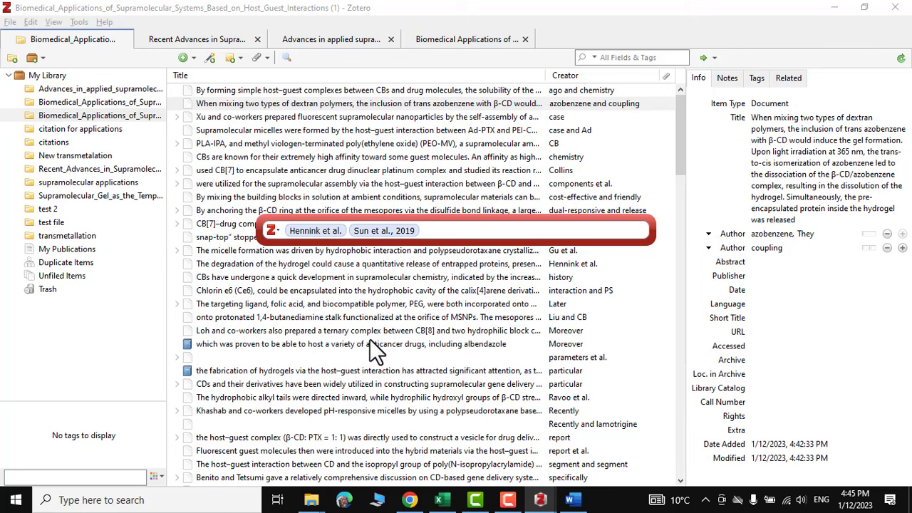
key("Return")
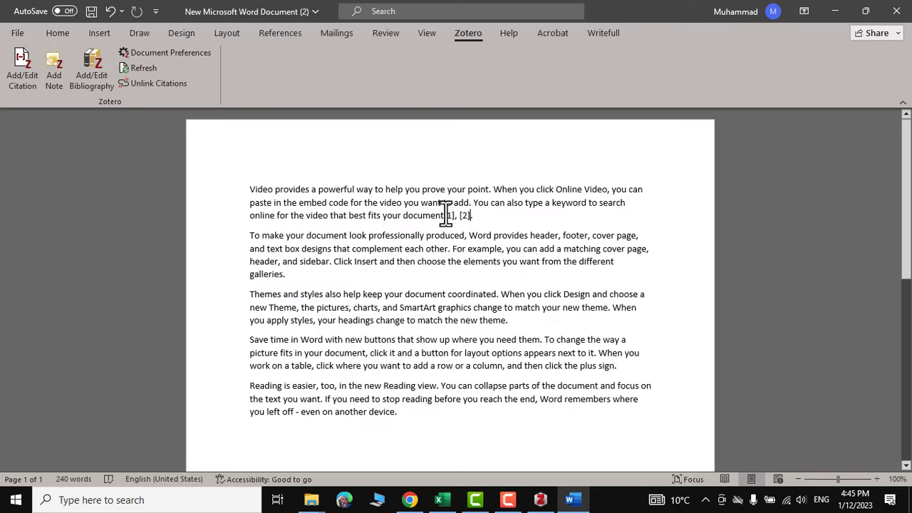
- Insert the Zotero bibliography on a new line below the document's last paragraph
scroll(491, 242, "down", 3)
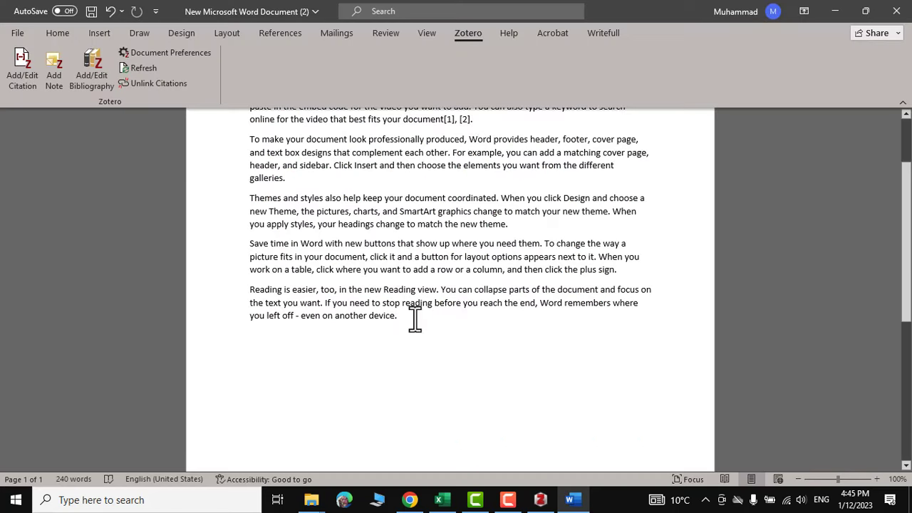
left_click(436, 335)
scroll(436, 335, "up", 3)
key("Return")
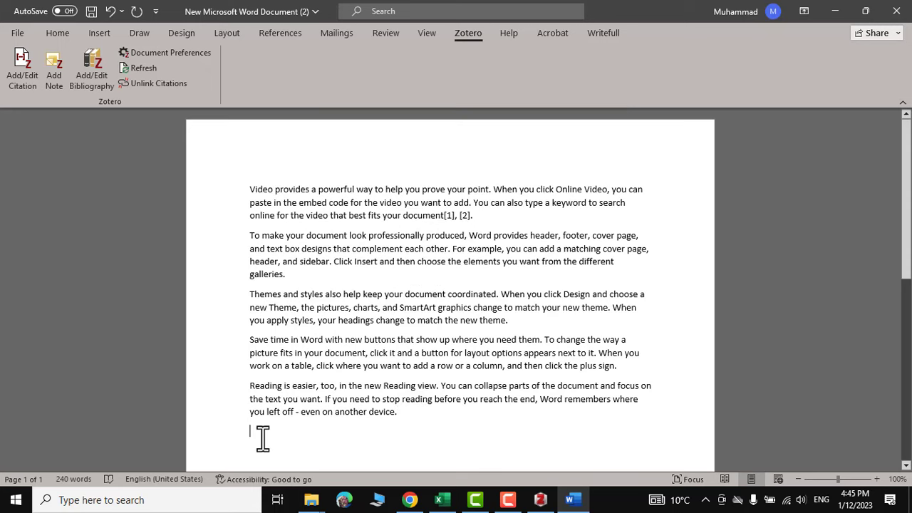
left_click(94, 78)
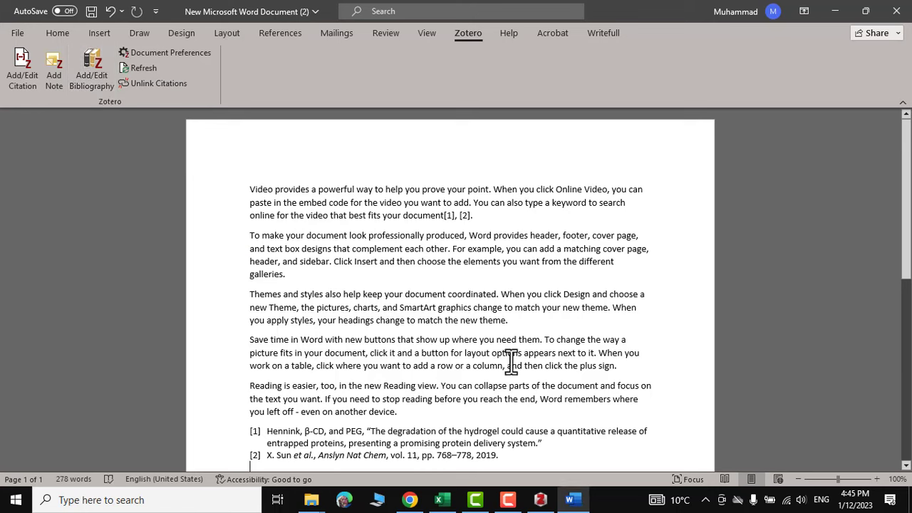
- Check the bibliography entries at the end of the document against the citations in the first paragraph
scroll(498, 349, "down", 3)
left_click(461, 334)
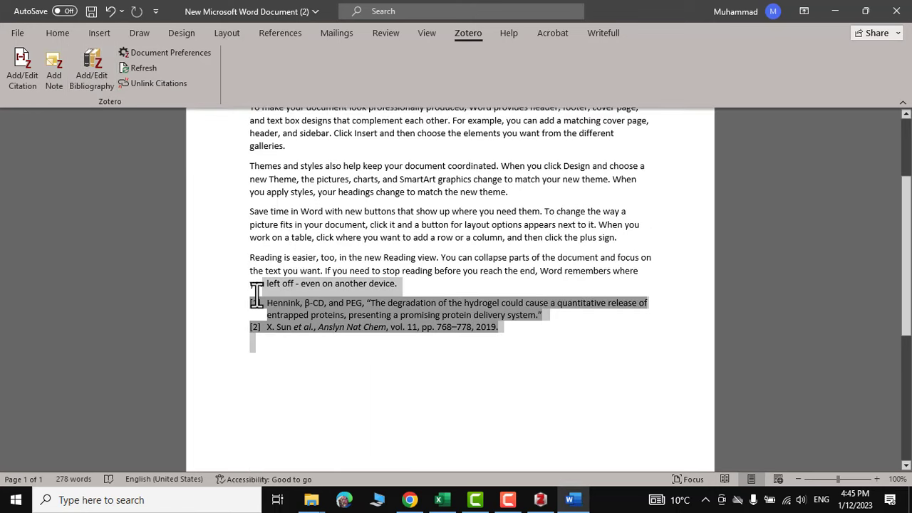
left_click(492, 379)
scroll(520, 264, "up", 3)
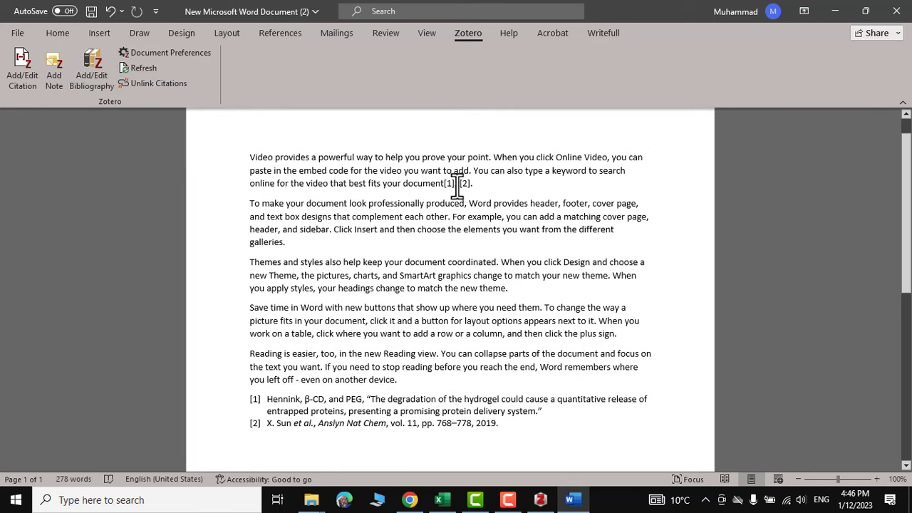
left_click(453, 183)
type(",")
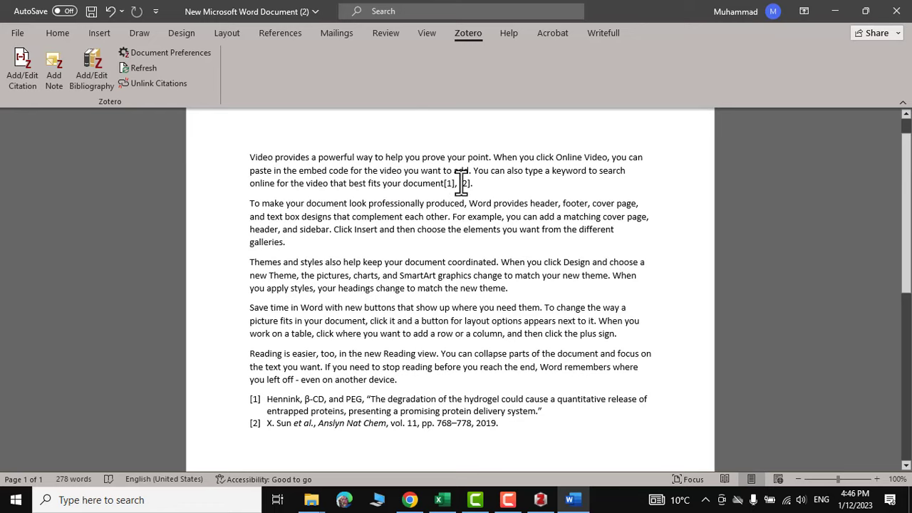